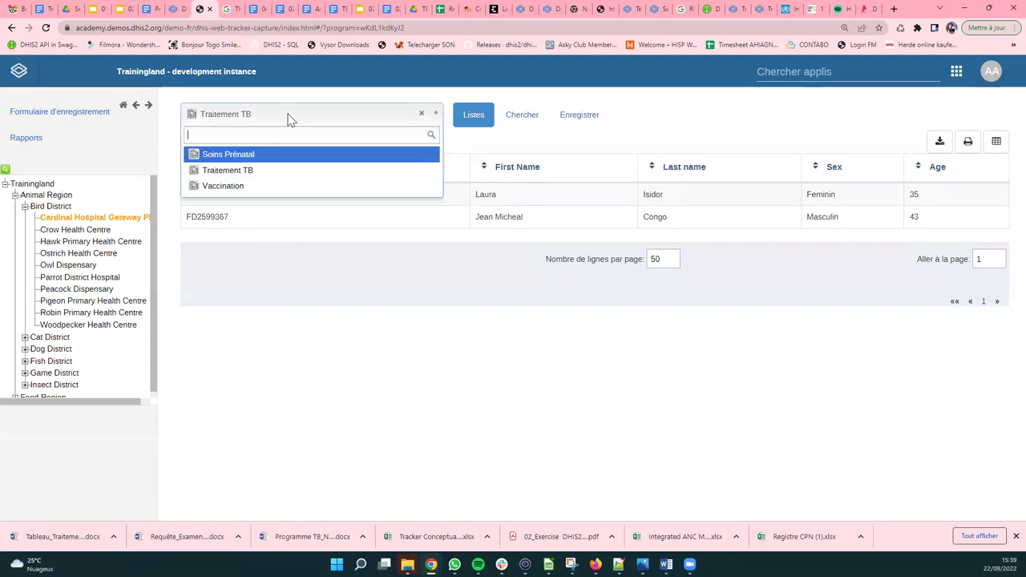
- Switch the program to Vaccination
left_click(232, 193)
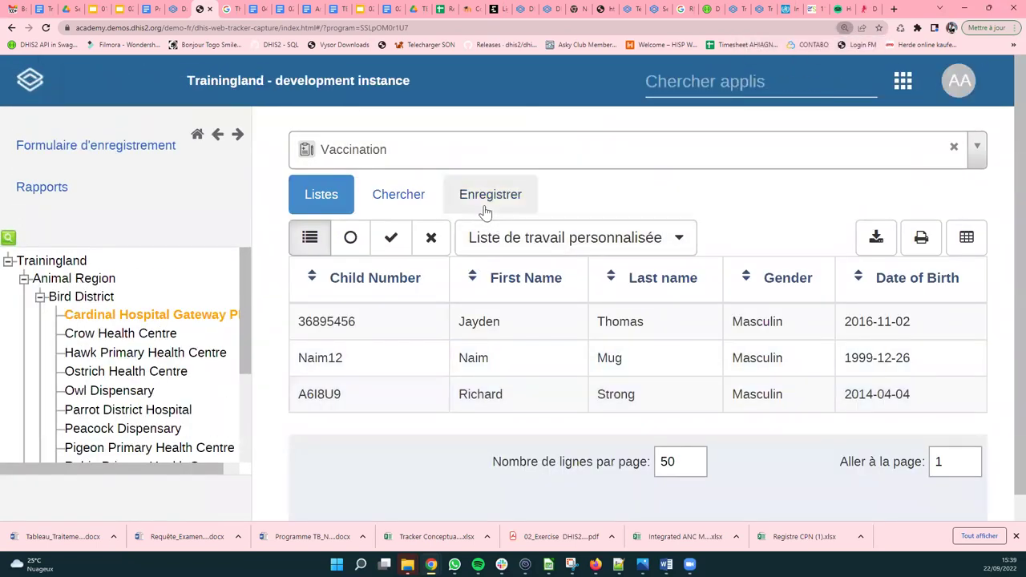
- Open a new registration form in the Vaccination program and enter a placeholder child number
left_click(484, 211)
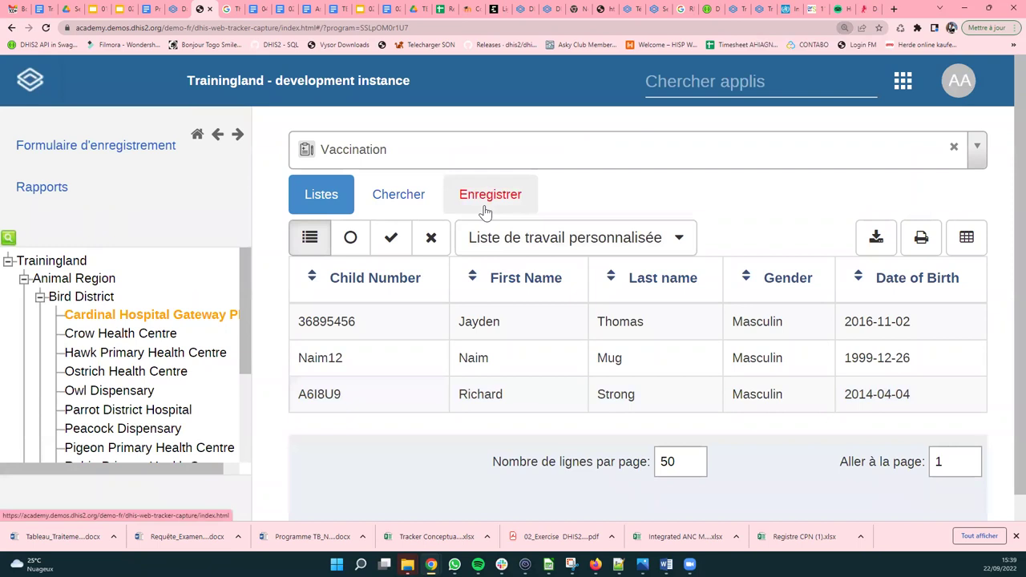
scroll(388, 307, "down", 2)
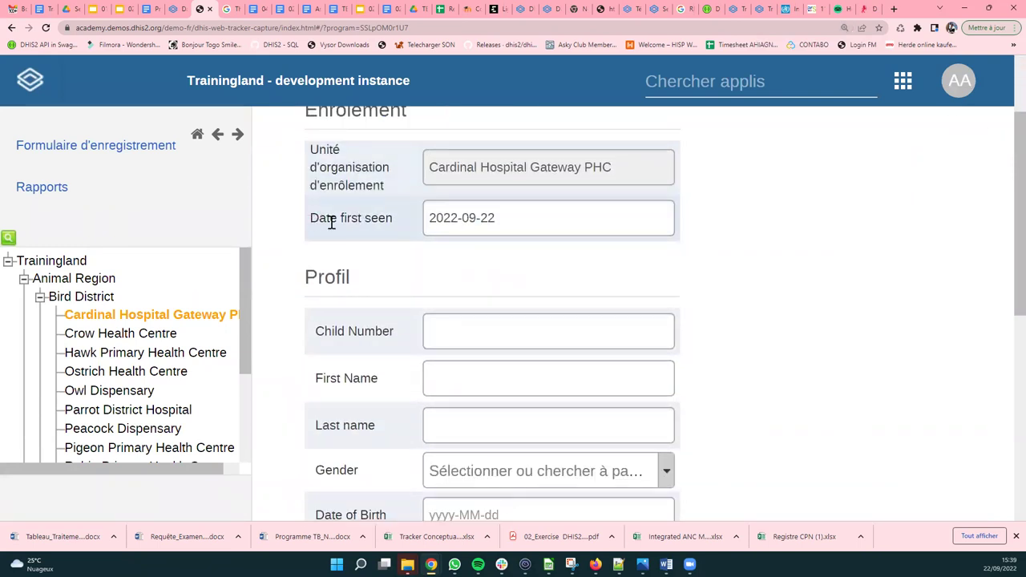
left_click_drag(331, 222, 401, 225)
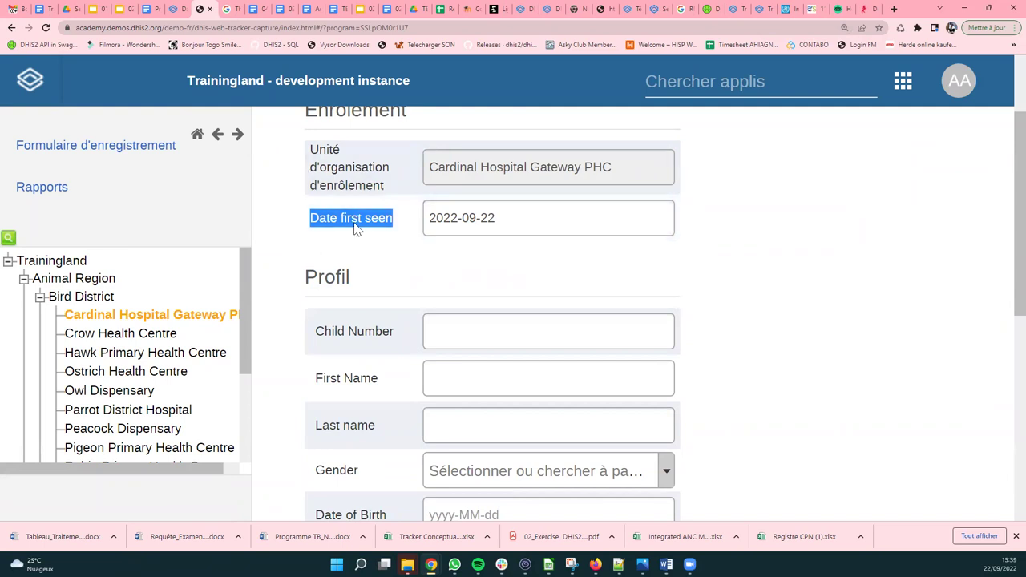
scroll(346, 223, "down", 1)
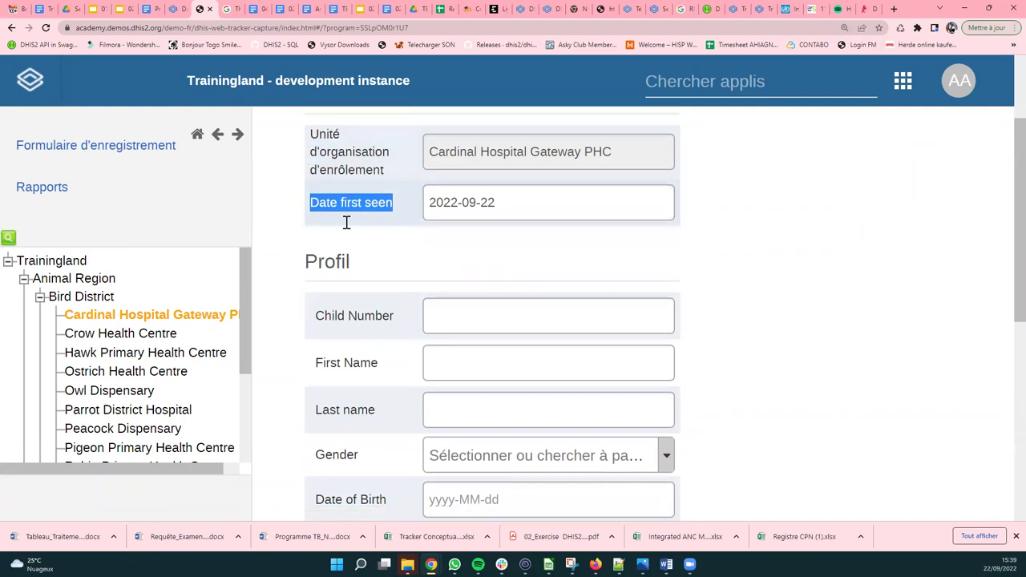
scroll(346, 223, "down", 1)
left_click(483, 234)
type("zazdazq")
scroll(489, 256, "down", 1)
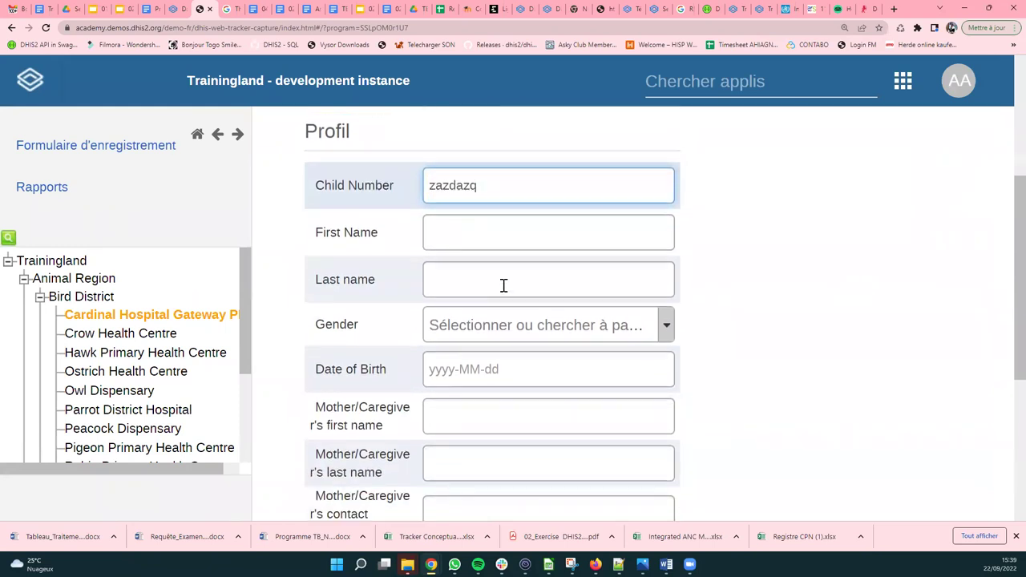
- Review the remaining profile fields down to Family Address, and cancel the registration
scroll(485, 296, "down", 1)
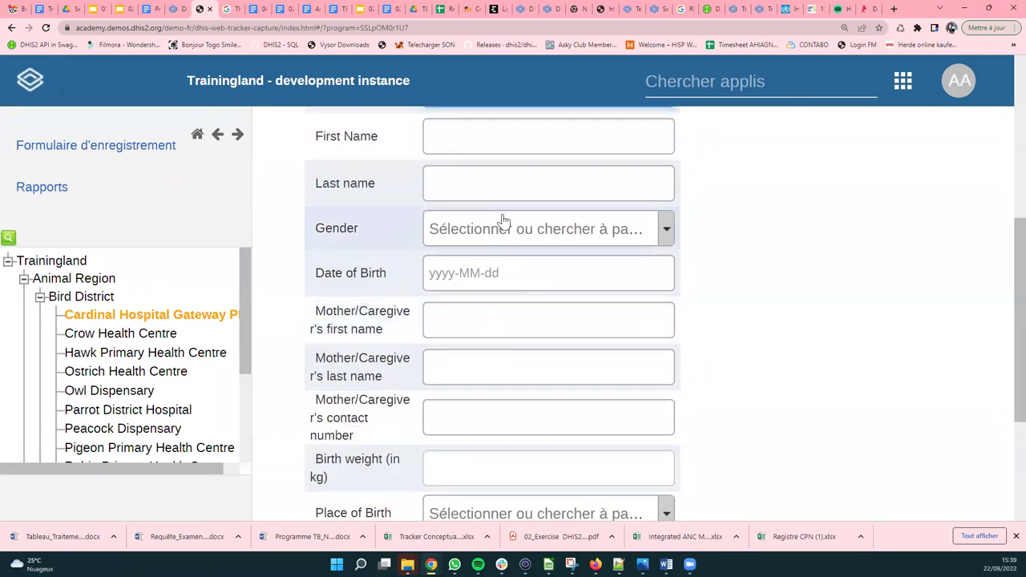
left_click(487, 276)
left_click(757, 327)
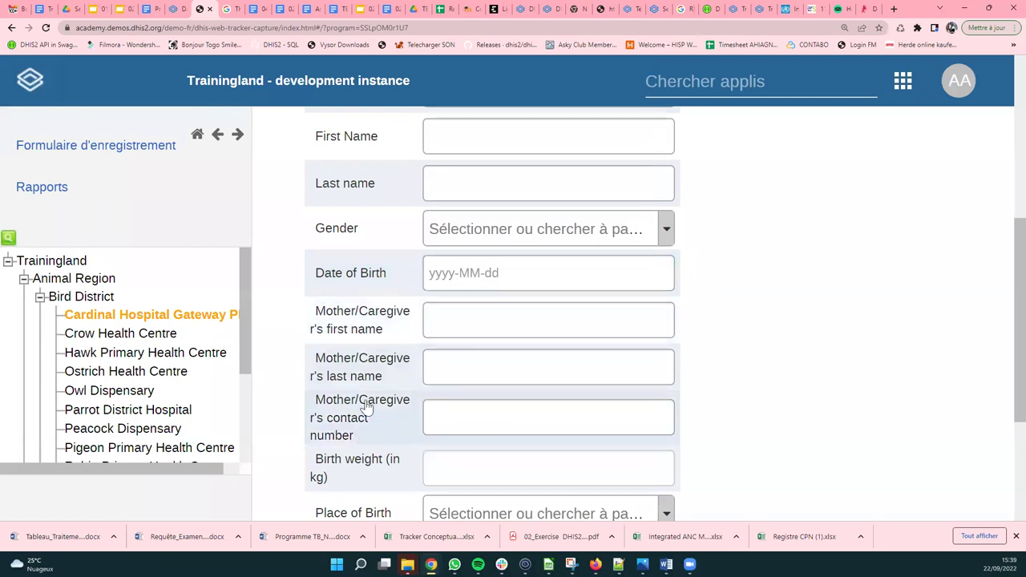
scroll(397, 425, "down", 1)
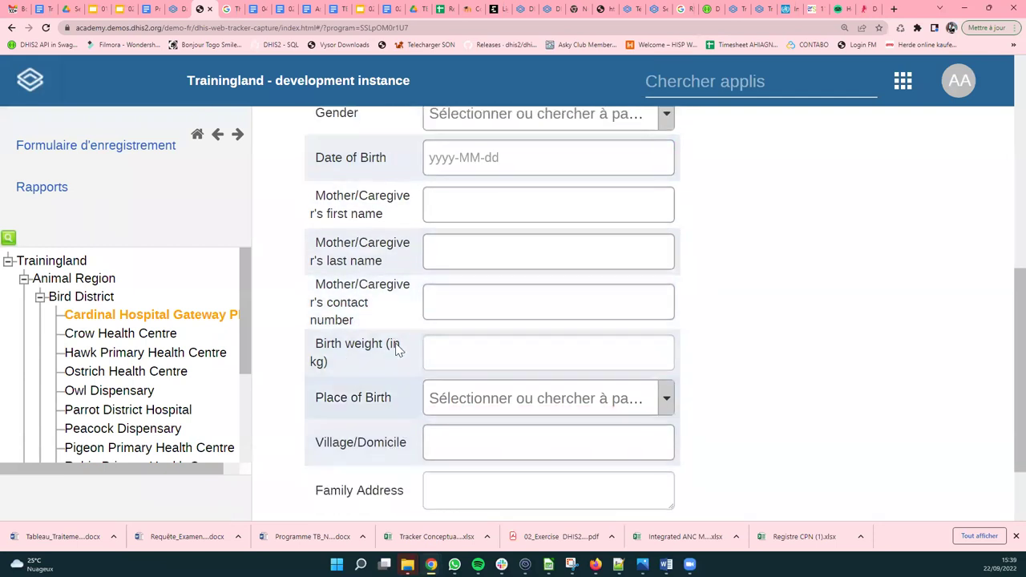
scroll(481, 348, "down", 1)
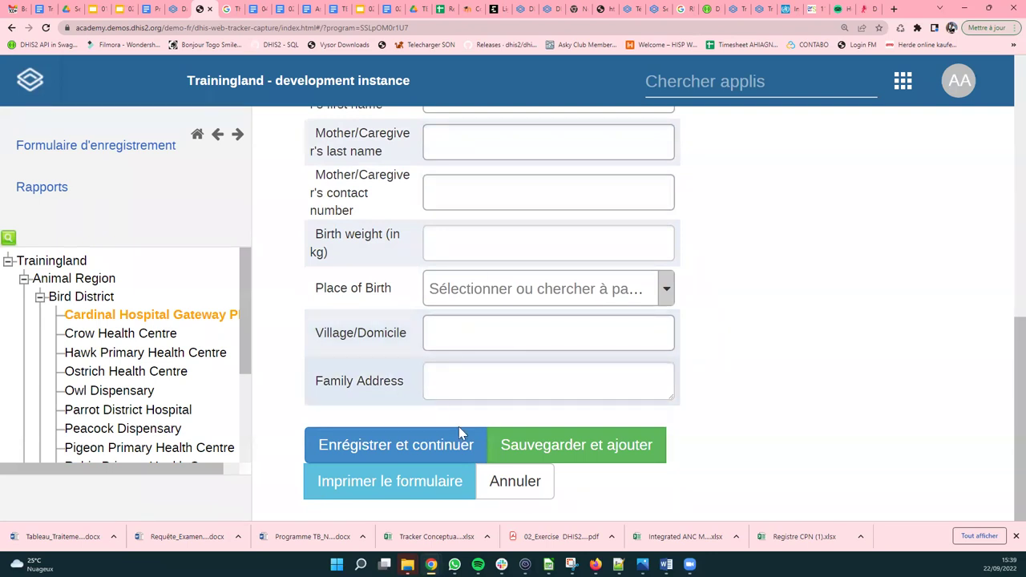
scroll(495, 231, "up", 3)
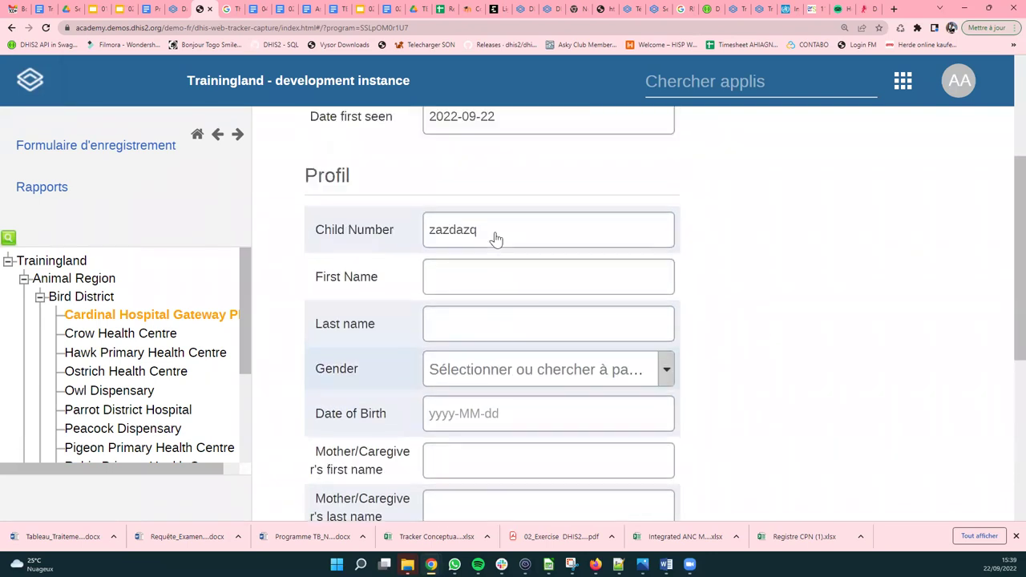
scroll(494, 232, "down", 4)
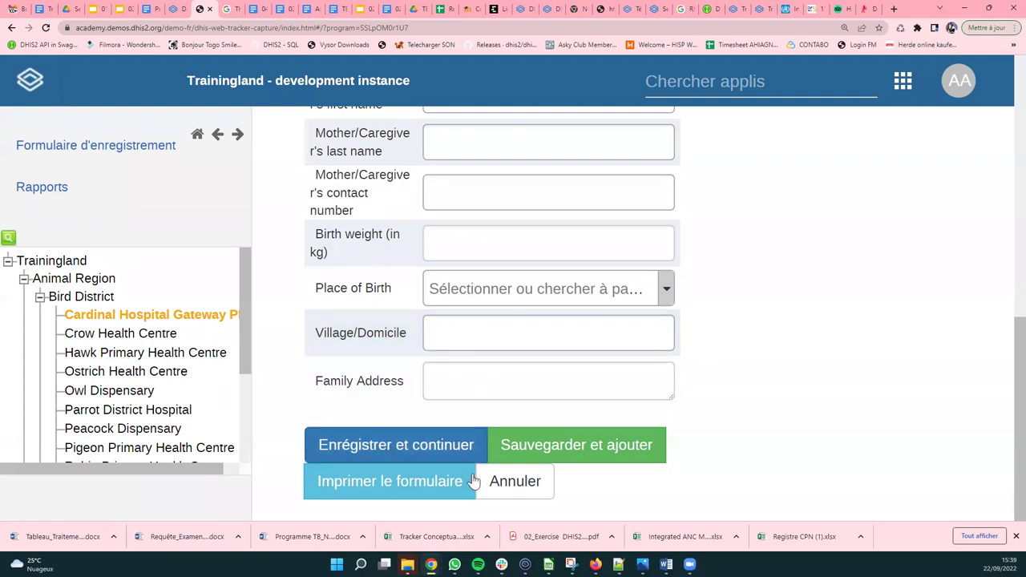
left_click(507, 483)
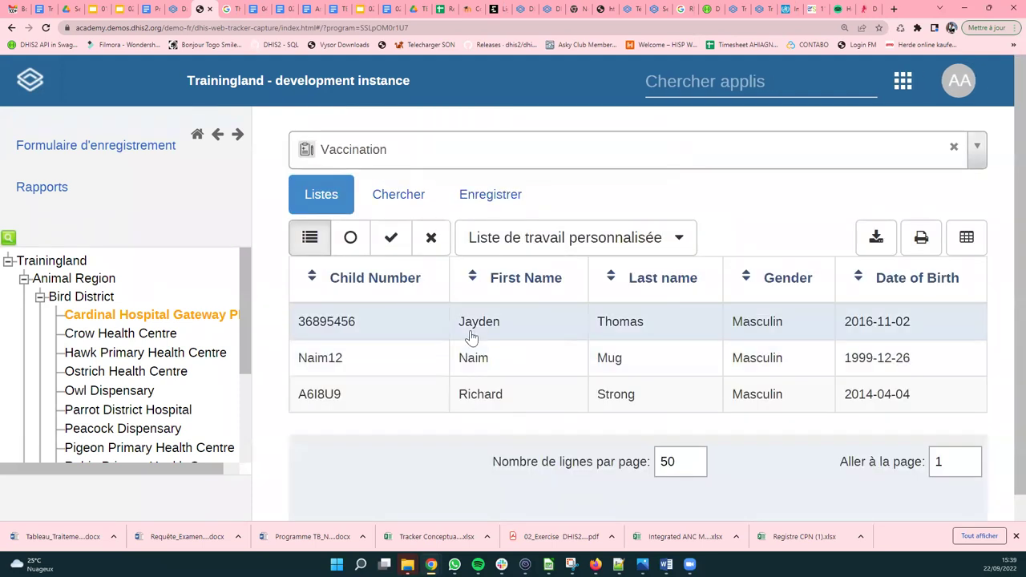
- Open the first child's record in the Vaccination list and go through its immunization event to the Immunization section
left_click(506, 385)
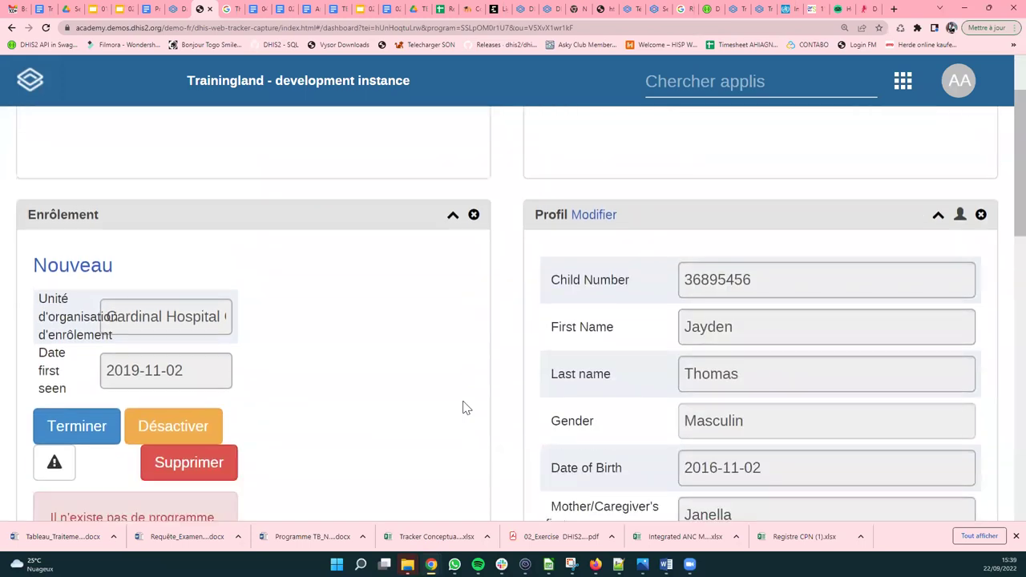
scroll(463, 407, "down", 5)
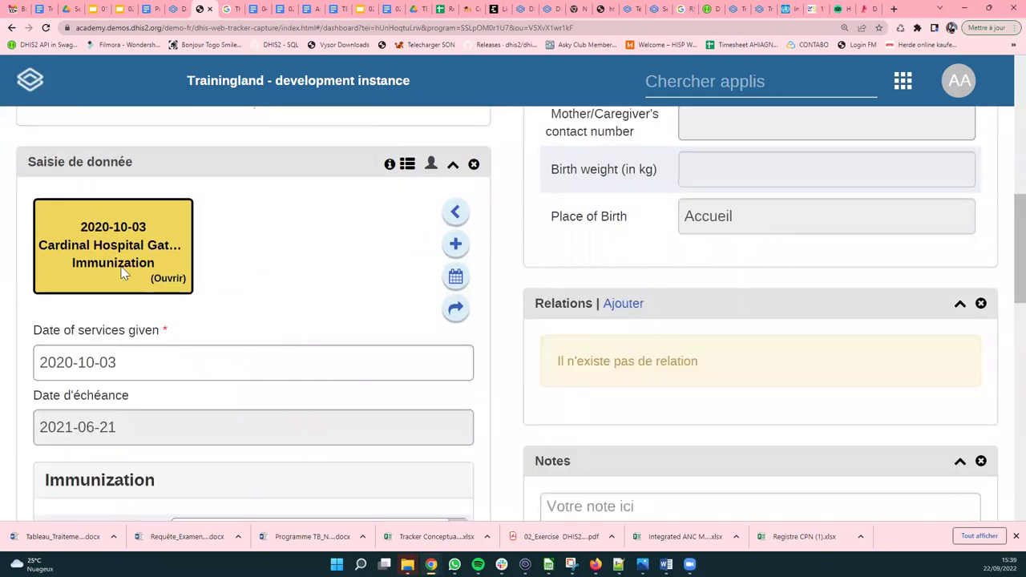
mouse_move(129, 268)
scroll(131, 269, "down", 1)
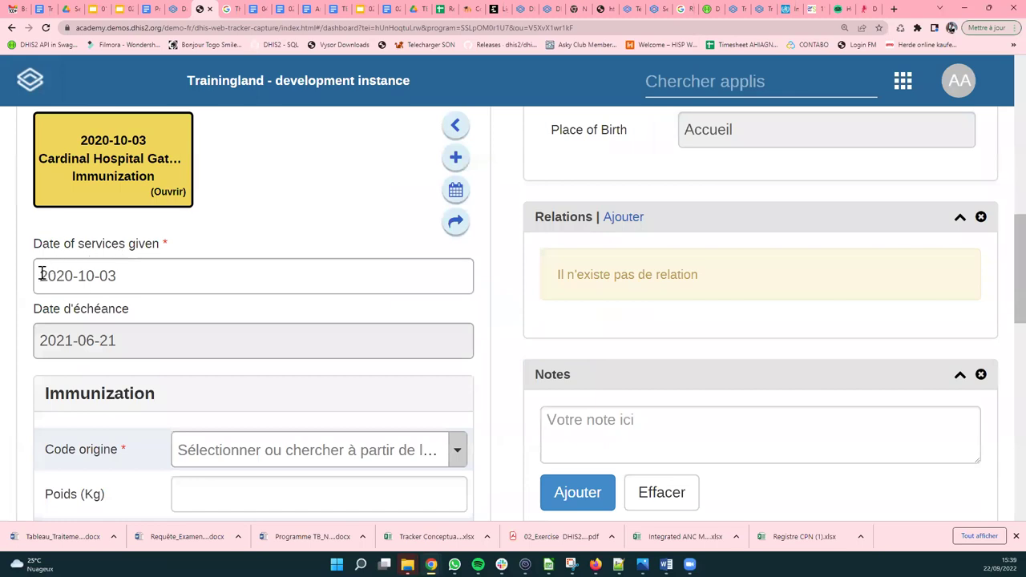
left_click(137, 274)
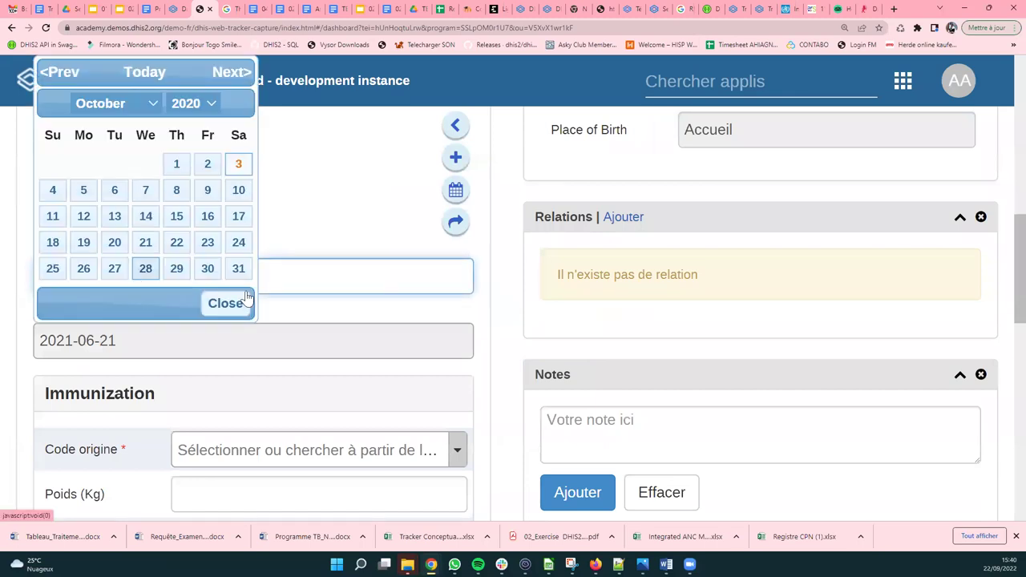
left_click(309, 206)
scroll(220, 179, "down", 3)
scroll(196, 240, "down", 1)
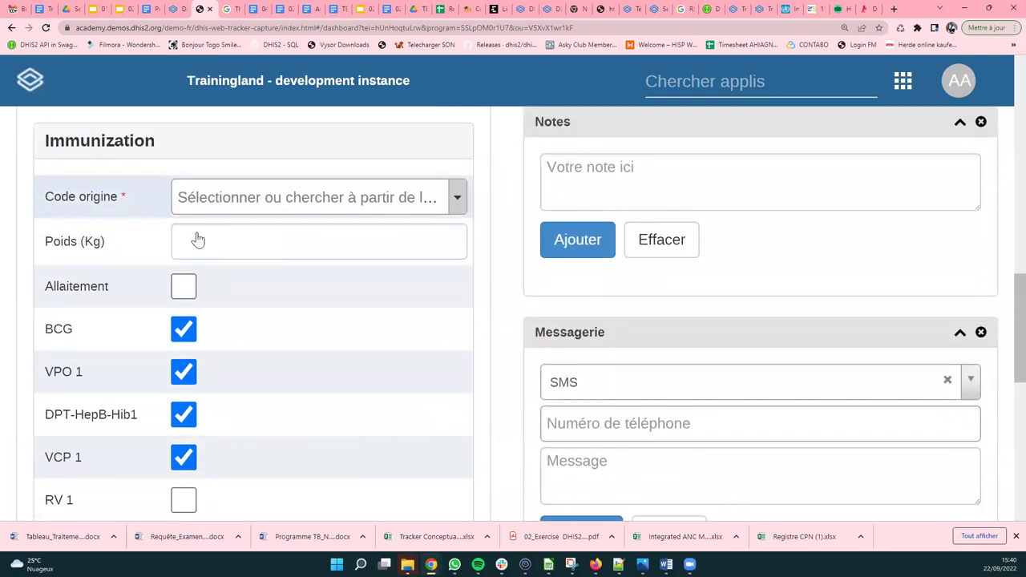
- Examine the Code origine options, the vaccine checkboxes and the Stockouts section of the immunization event
left_click(270, 202)
scroll(278, 373, "down", 3)
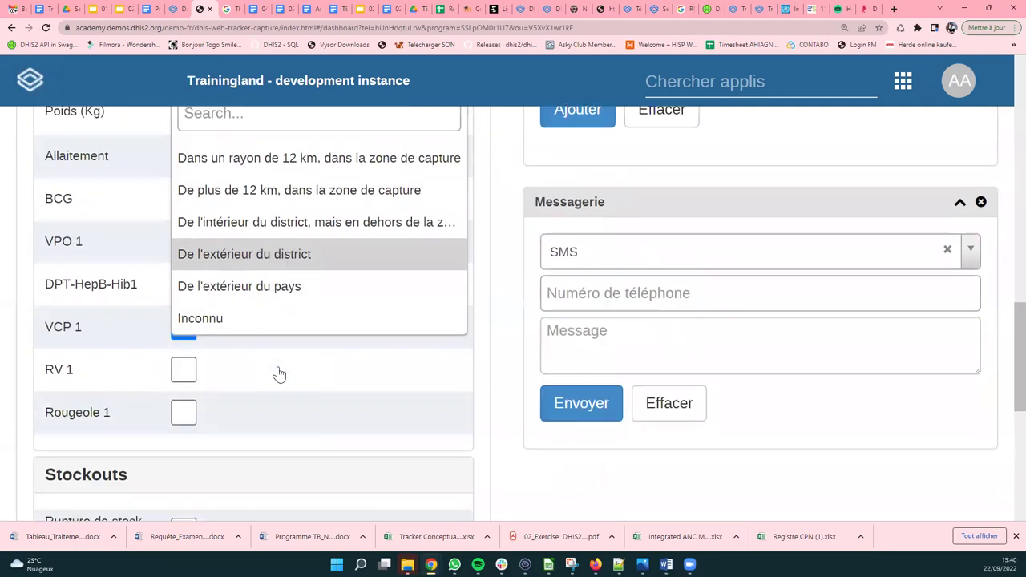
scroll(294, 323, "up", 3)
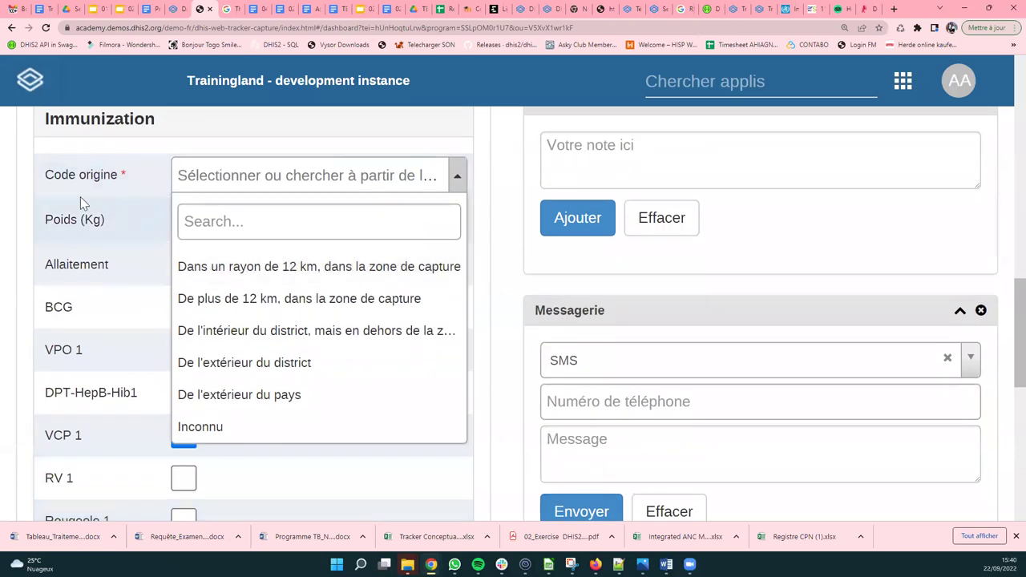
left_click(149, 235)
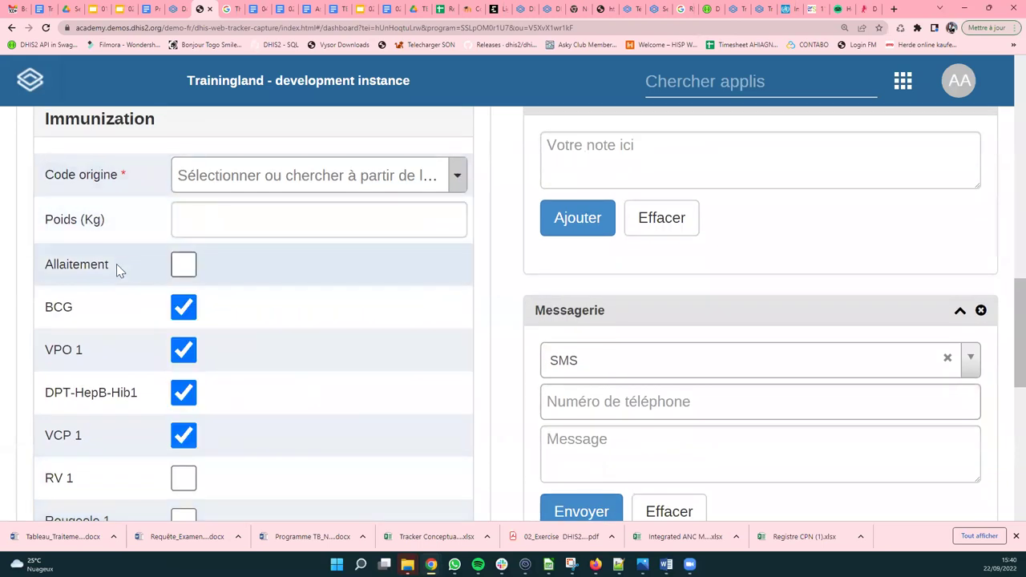
scroll(144, 263, "down", 2)
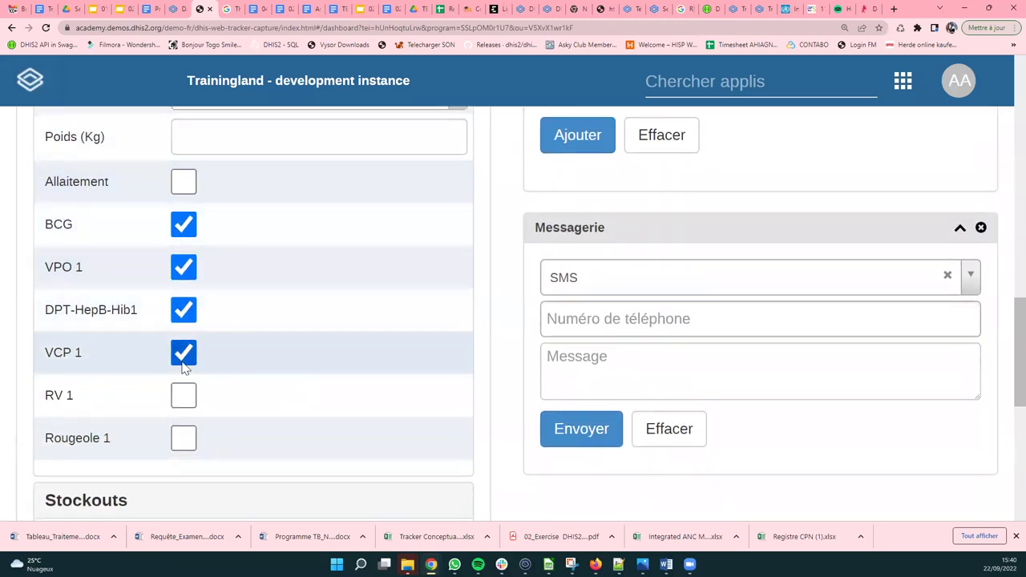
scroll(183, 362, "down", 4)
scroll(182, 367, "down", 1)
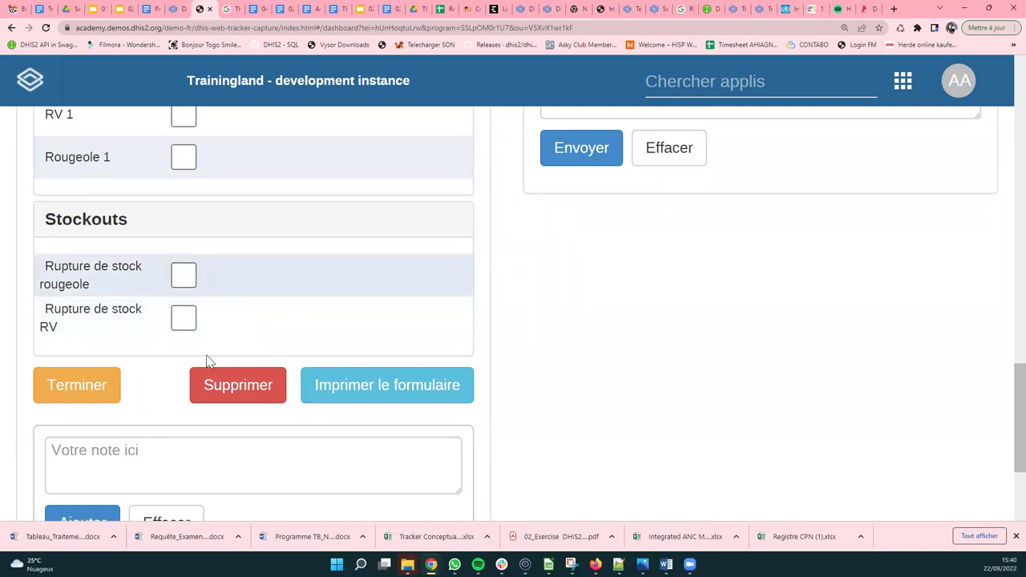
scroll(135, 269, "up", 1)
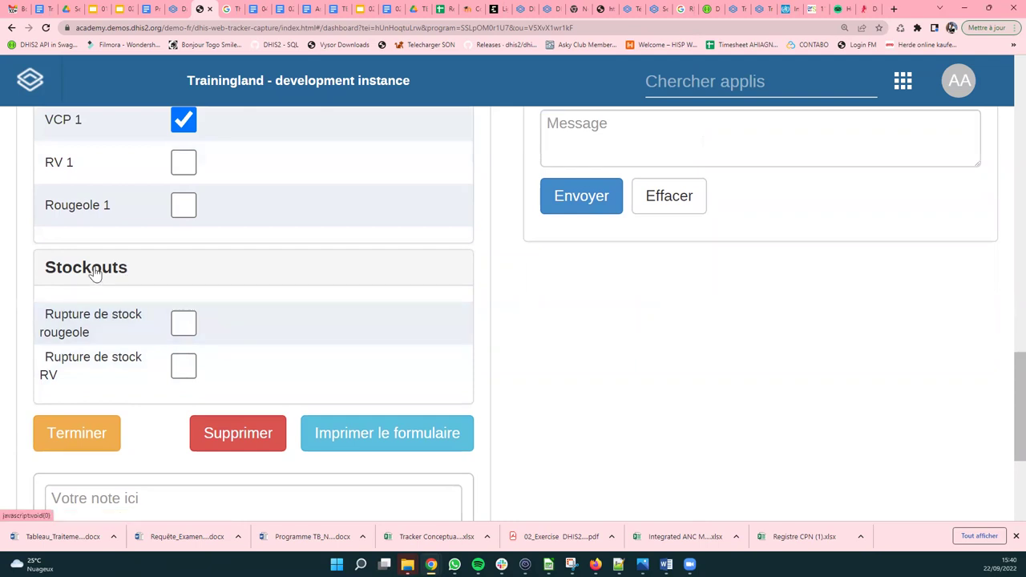
scroll(167, 350, "up", 5)
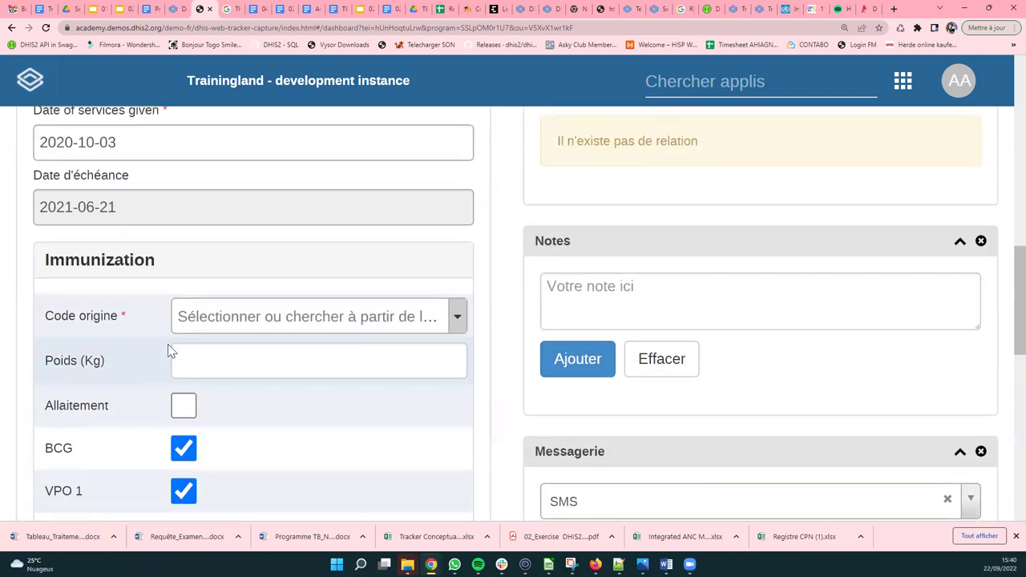
scroll(169, 350, "down", 5)
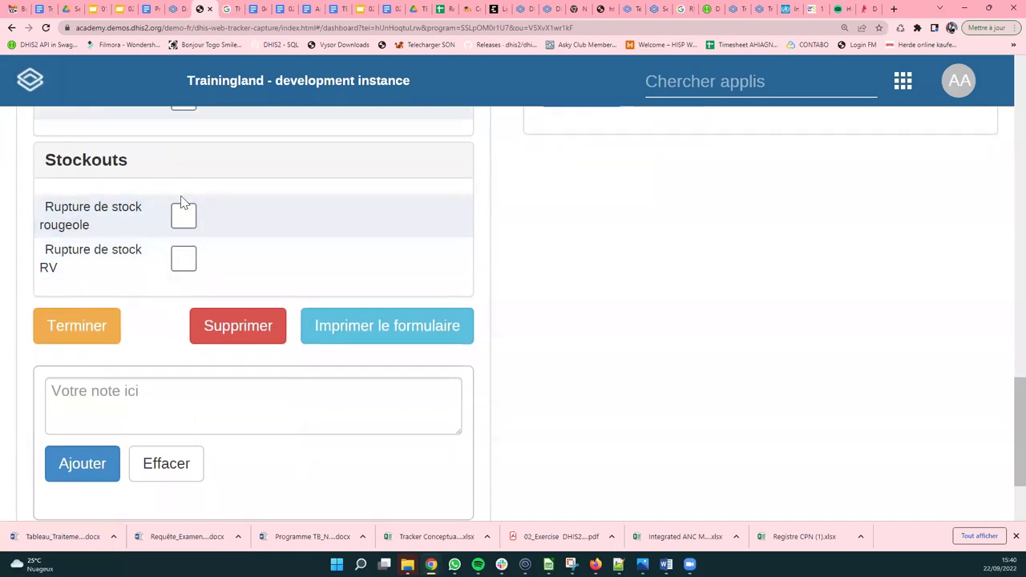
- Try to complete the immunization event with Code origine left empty
left_click(78, 332)
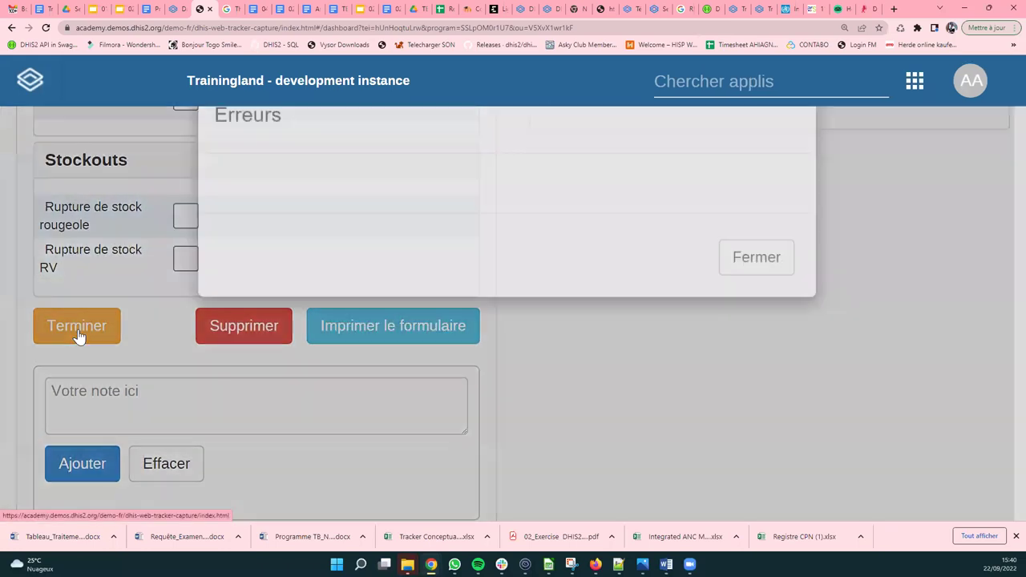
left_click(746, 335)
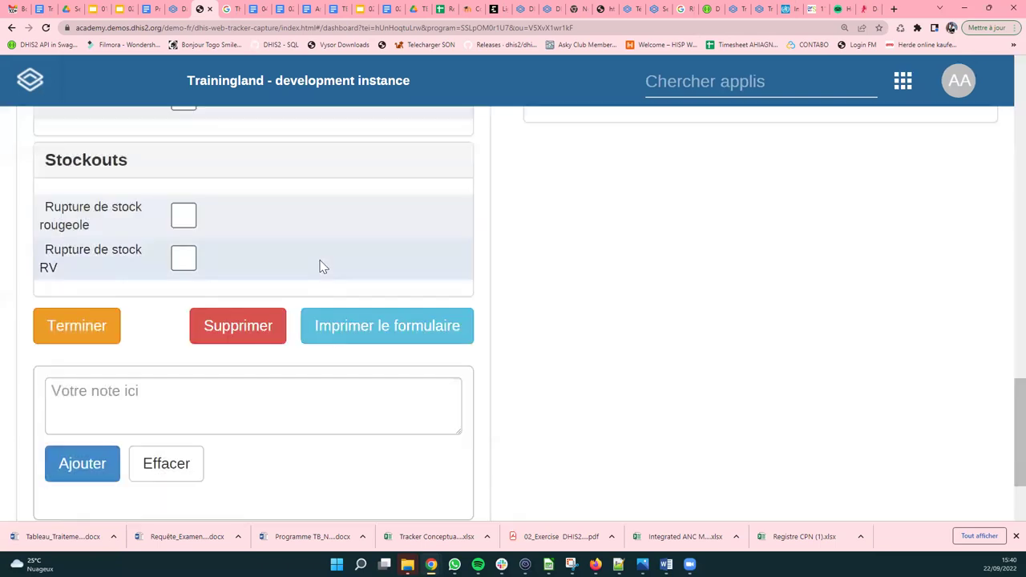
- Set the event's Code origine to "Dans un rayon de 12 km, dans la zone de capture"
scroll(320, 266, "up", 8)
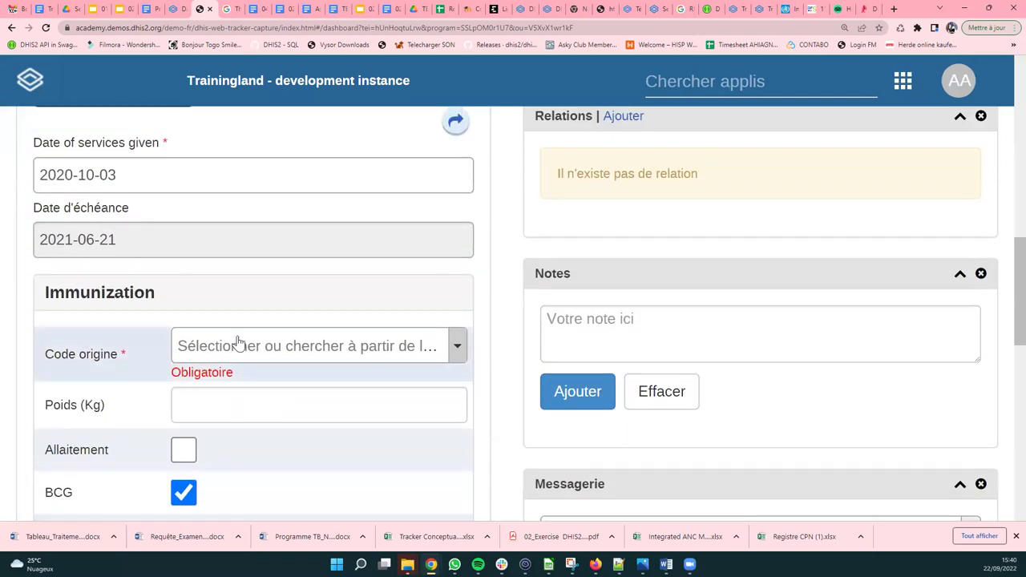
left_click(238, 343)
scroll(261, 350, "down", 1)
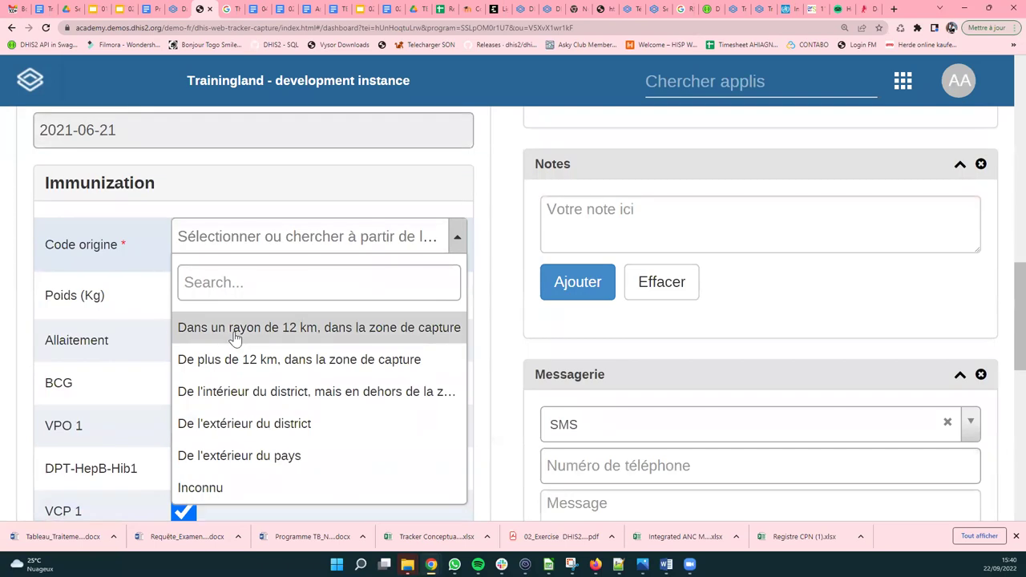
left_click(235, 338)
- Complete the immunization event and schedule a new Immunization event with due date 2020-11-02
scroll(231, 339, "down", 10)
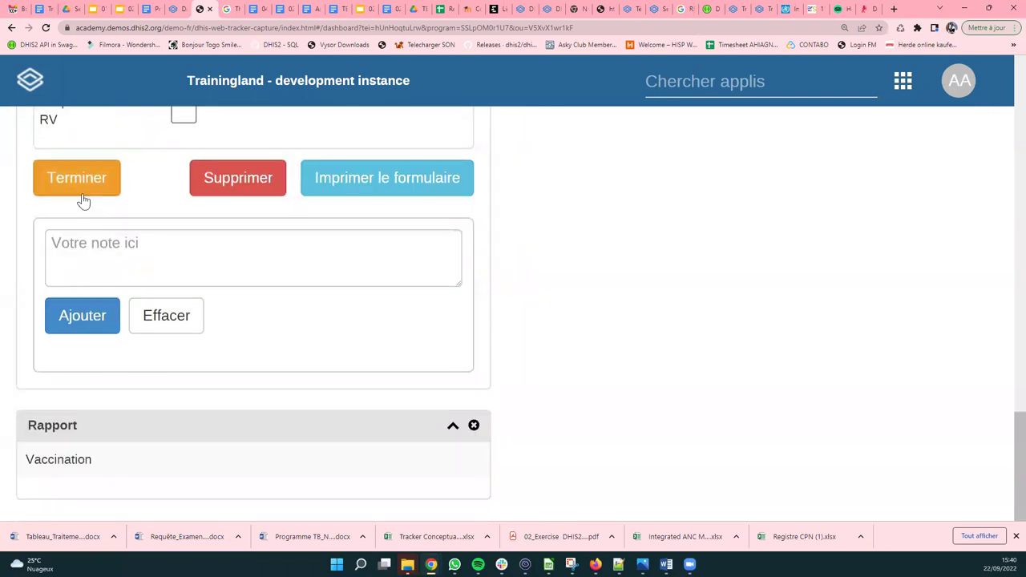
left_click(77, 178)
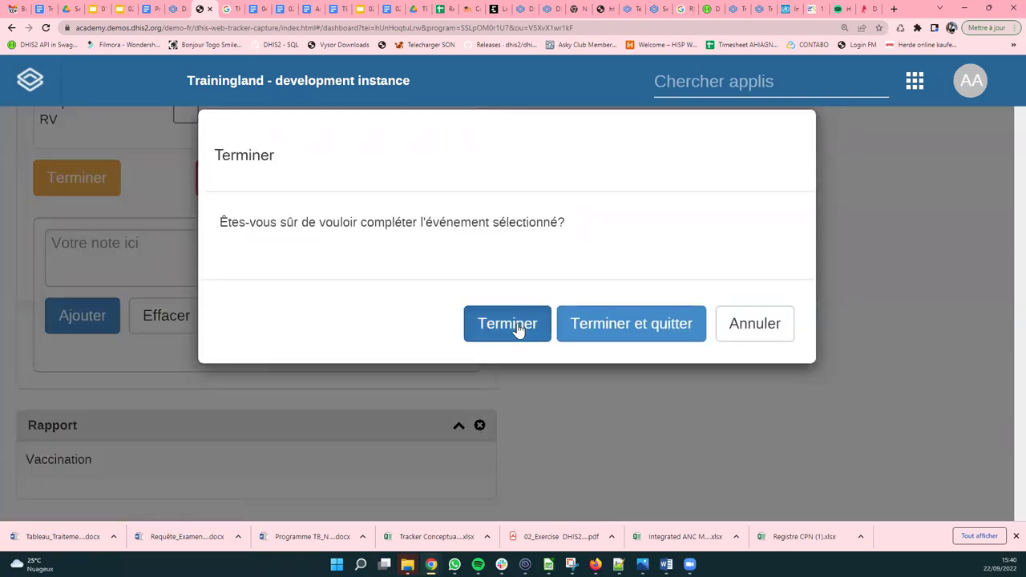
left_click(507, 323)
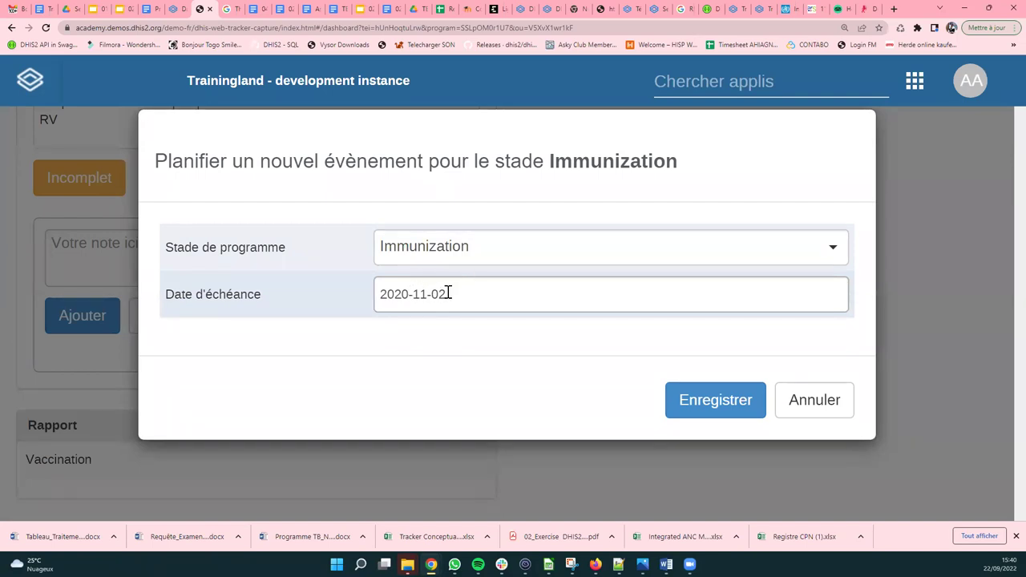
left_click(697, 407)
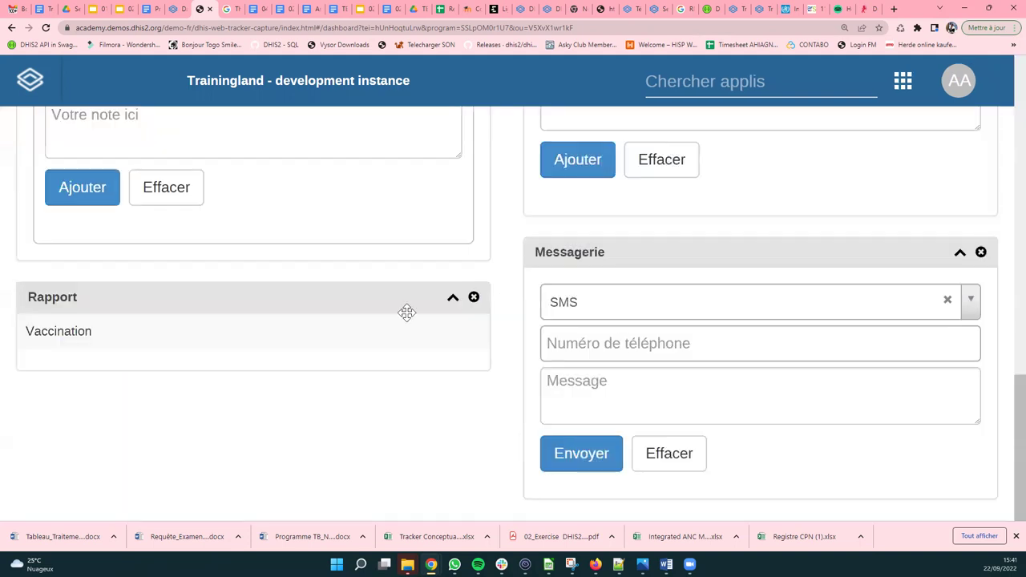
scroll(501, 321, "up", 4)
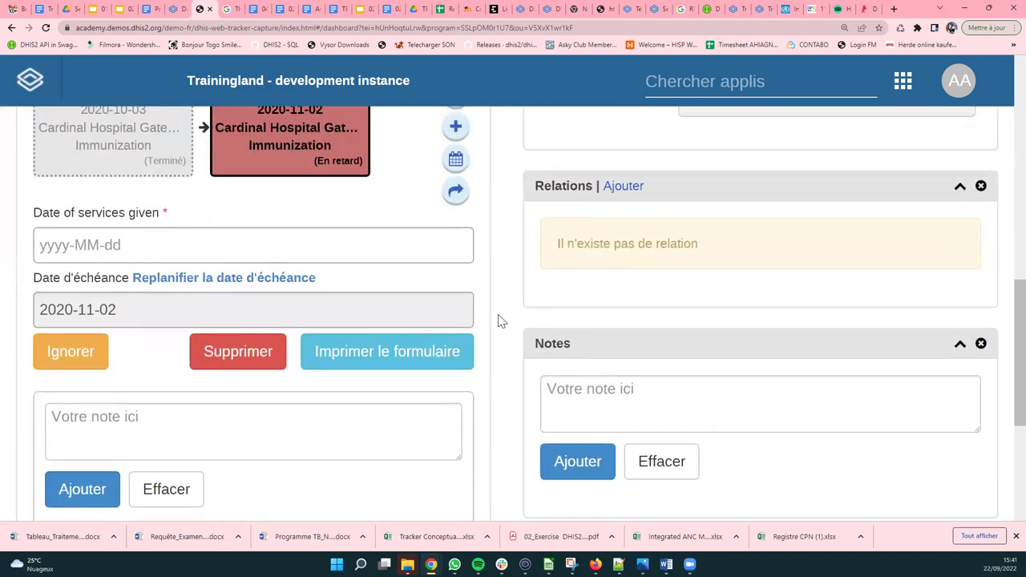
- Set the new Immunization event's date of services given to 2022-09-22
left_click(136, 261)
left_click(178, 250)
scroll(243, 407, "down", 1)
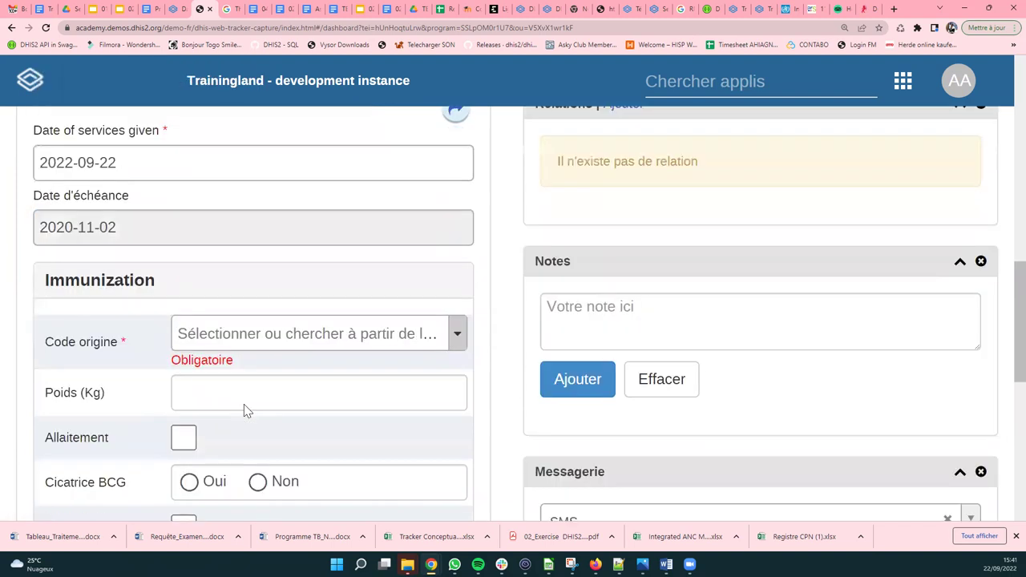
- Examine the new event's Immunization data fields and its Stockouts section
scroll(243, 404, "down", 2)
scroll(245, 396, "up", 1)
scroll(224, 337, "down", 2)
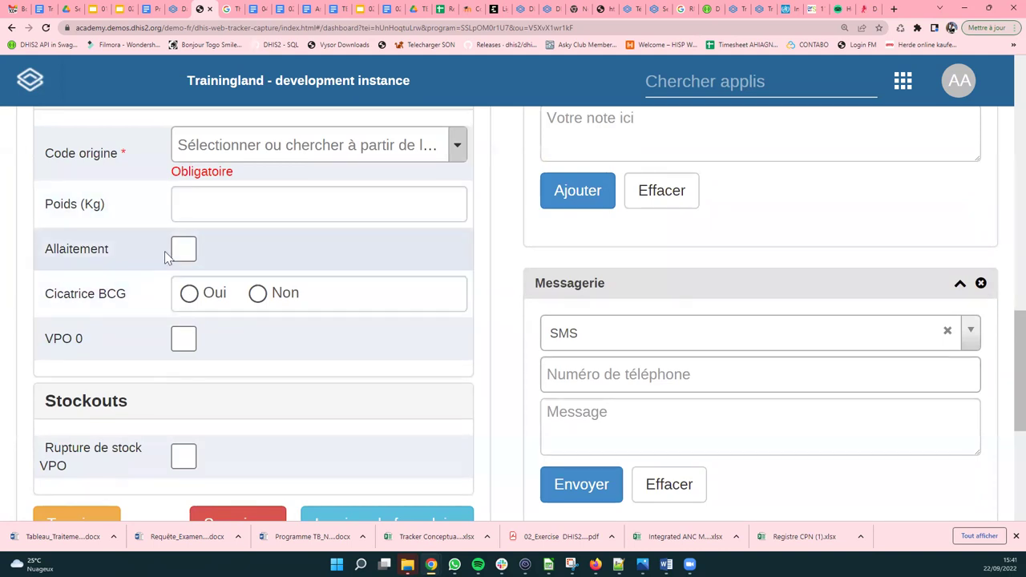
scroll(238, 302, "down", 3)
scroll(238, 303, "up", 10)
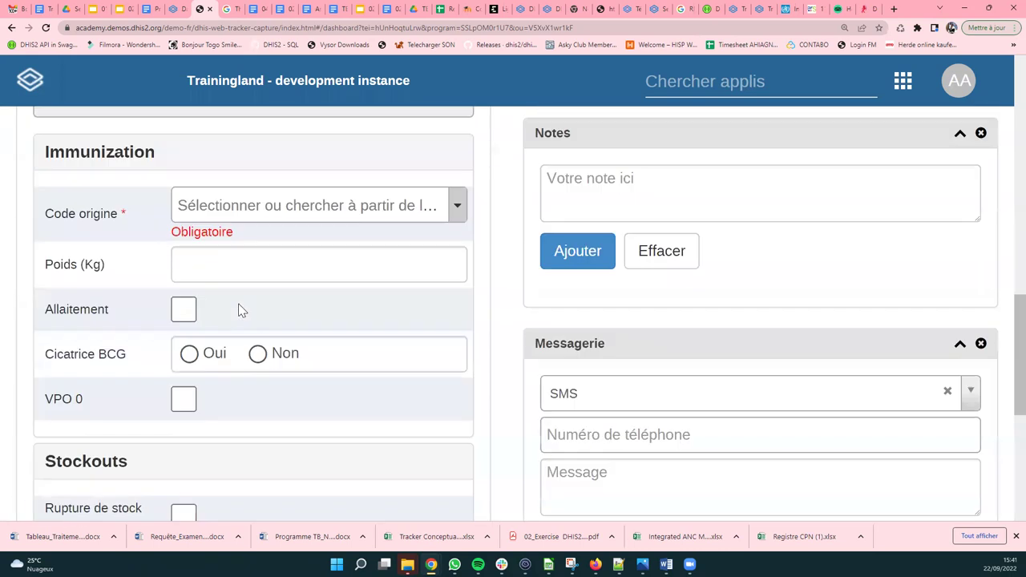
- Check the child's age indicator and date of birth, and go back to the Vaccination program's main tracker page
scroll(238, 304, "up", 4)
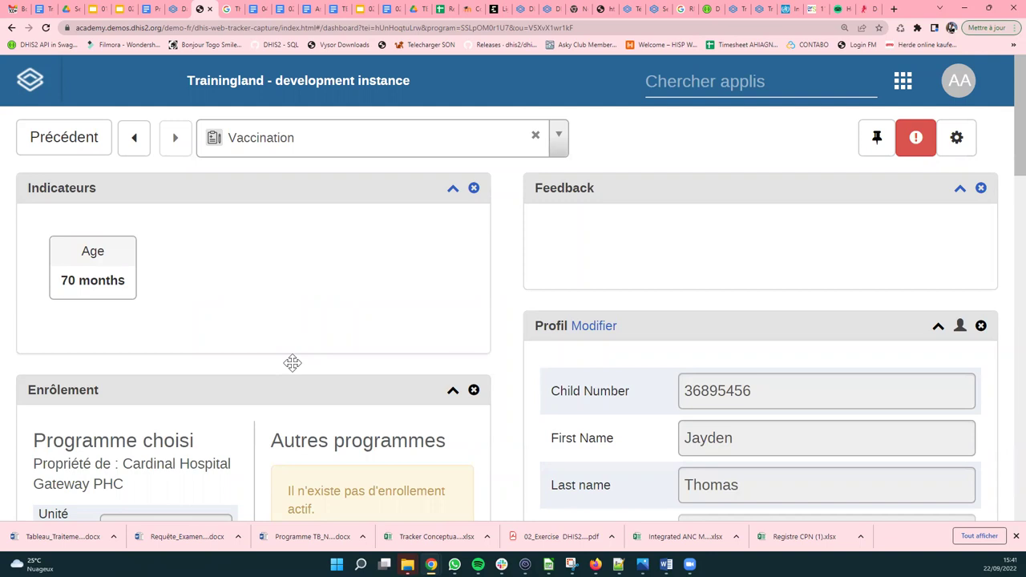
scroll(293, 363, "down", 2)
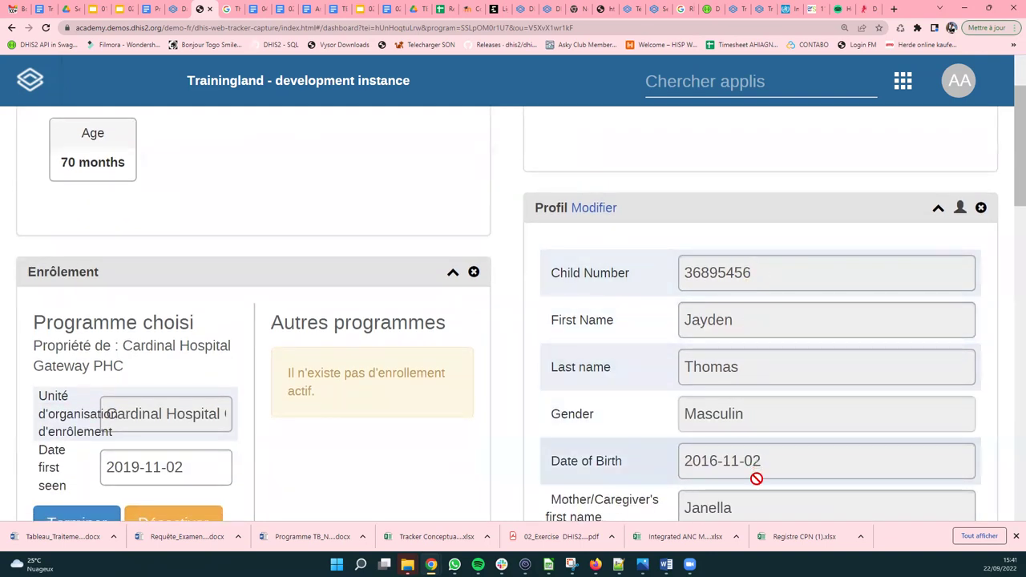
scroll(755, 478, "up", 2)
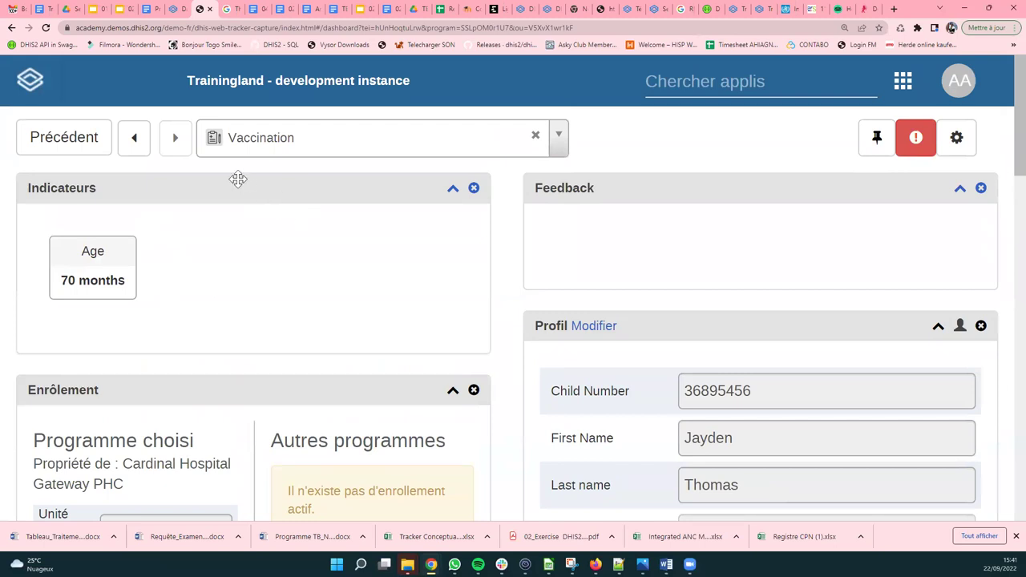
left_click(36, 154)
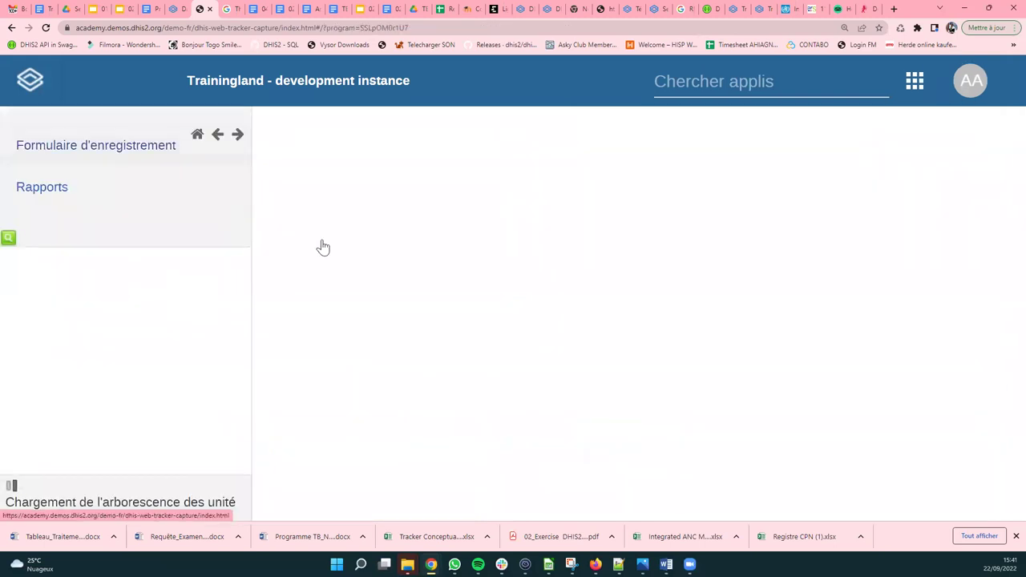